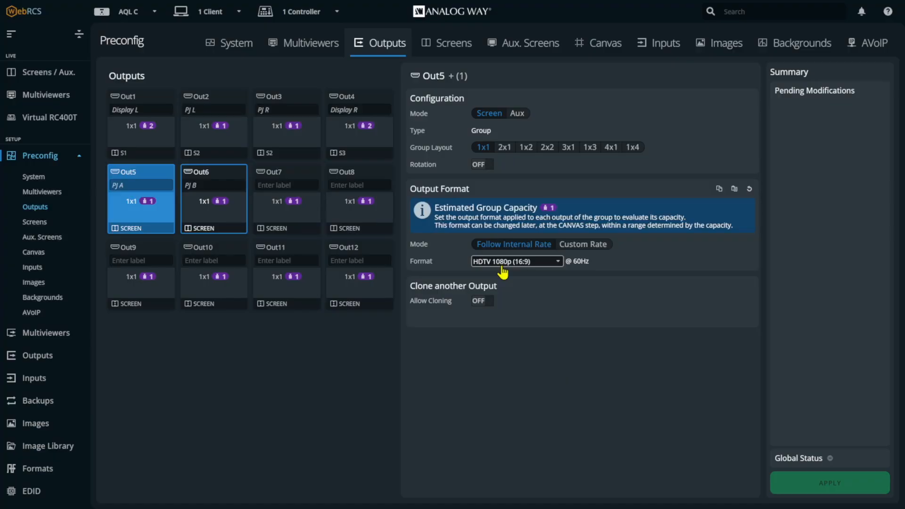
- Set the format of Out5 and Out6 to 1920 x 1200 DMT WUXGA (16:10) and apply the modification
{"action": "left_click", "coordinate": [539, 263]}
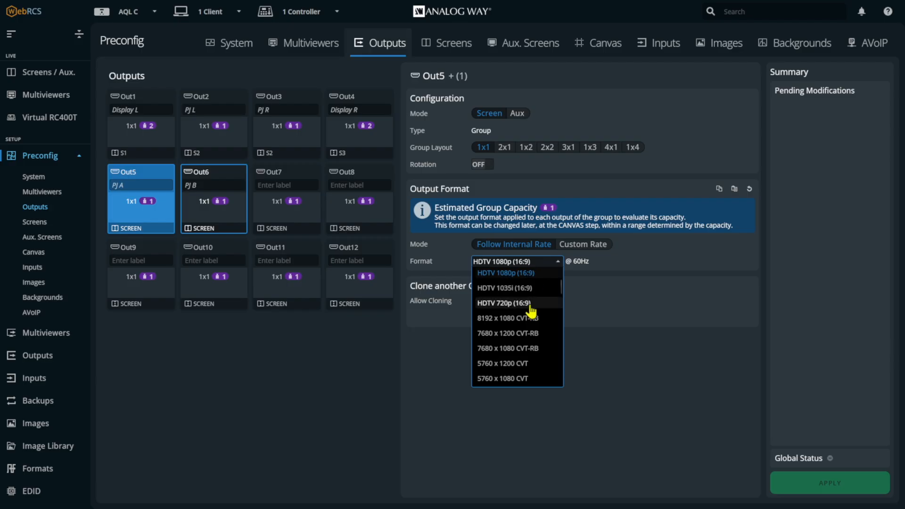
{"action": "scroll", "coordinate": [530, 309], "scroll_direction": "down", "scroll_amount": 8}
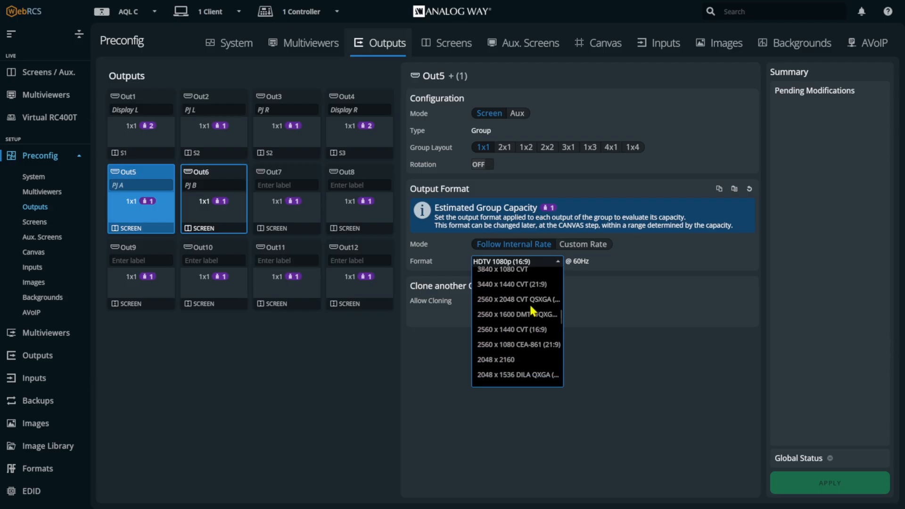
{"action": "scroll", "coordinate": [531, 308], "scroll_direction": "down", "scroll_amount": 3}
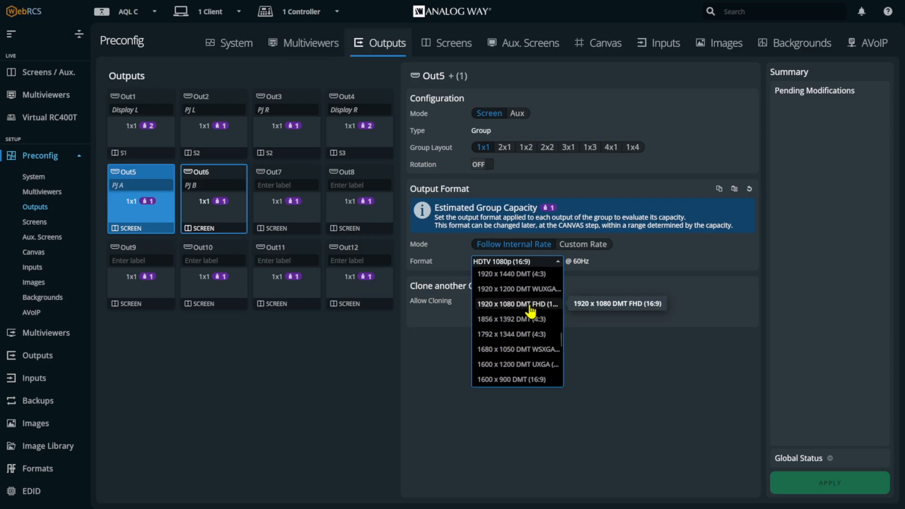
{"action": "left_click", "coordinate": [495, 289]}
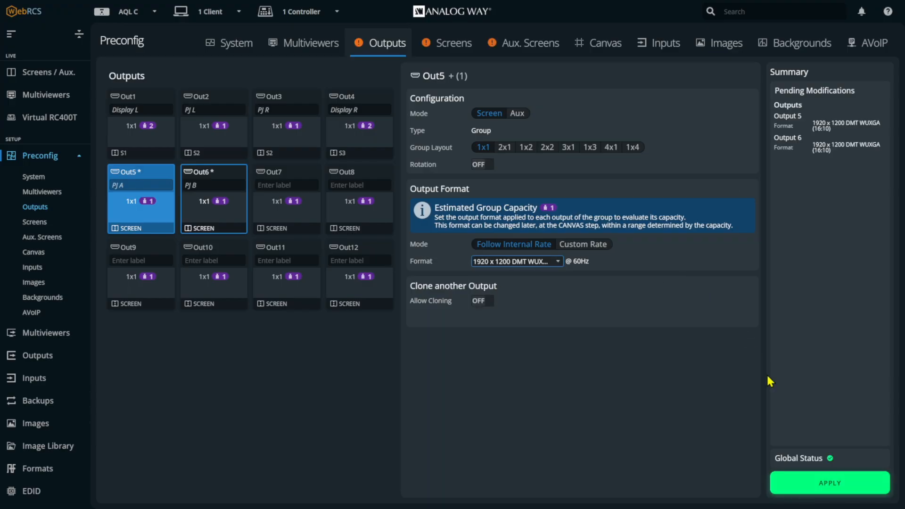
{"action": "left_click", "coordinate": [807, 483]}
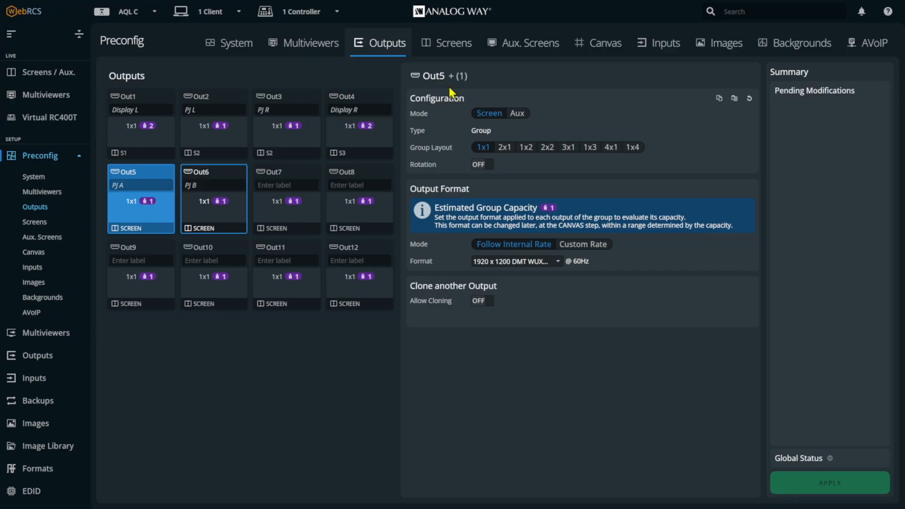
- Activate Screen 4, add outputs 5 and 6 to its Region 1, and apply the changes
{"action": "left_click", "coordinate": [451, 43]}
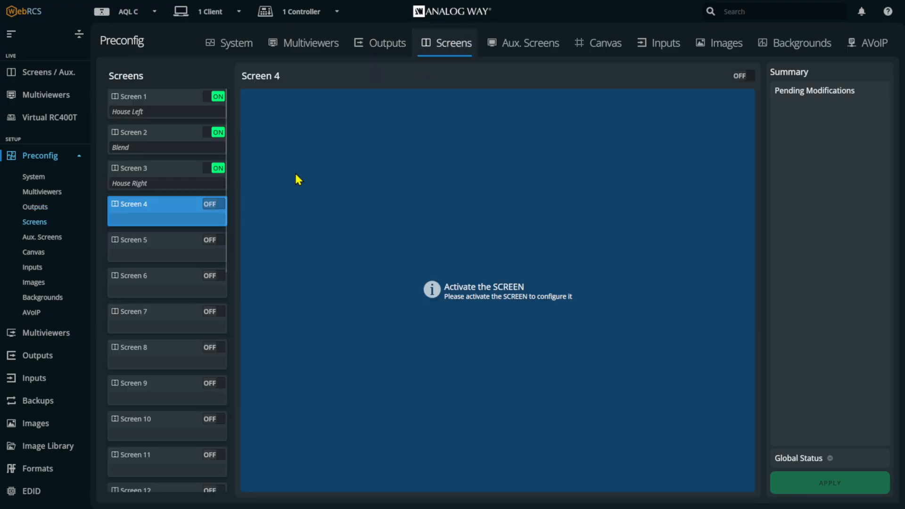
{"action": "left_click", "coordinate": [215, 205]}
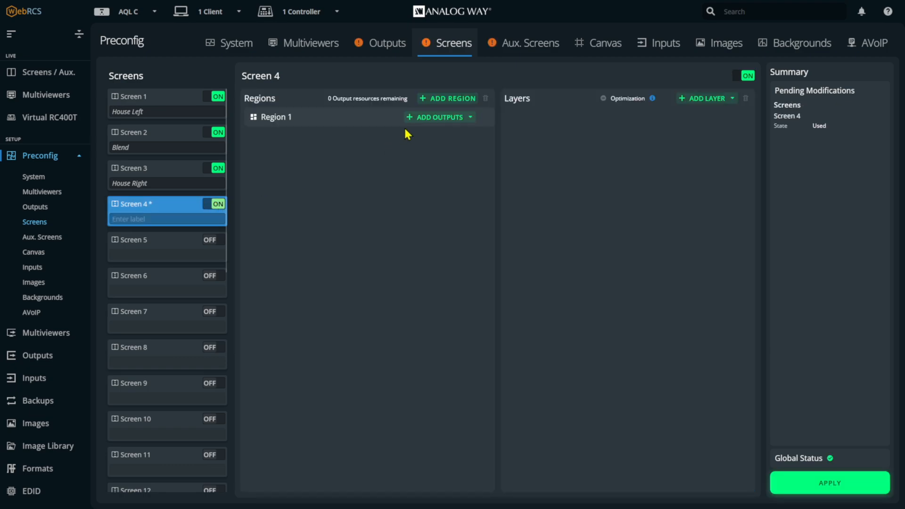
{"action": "left_click", "coordinate": [439, 117]}
{"action": "left_click", "coordinate": [530, 168]}
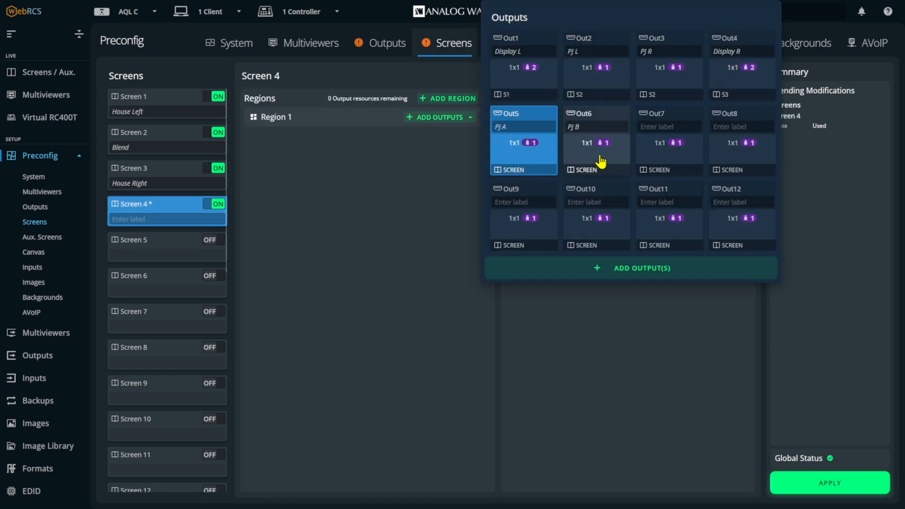
{"action": "left_click", "coordinate": [571, 273]}
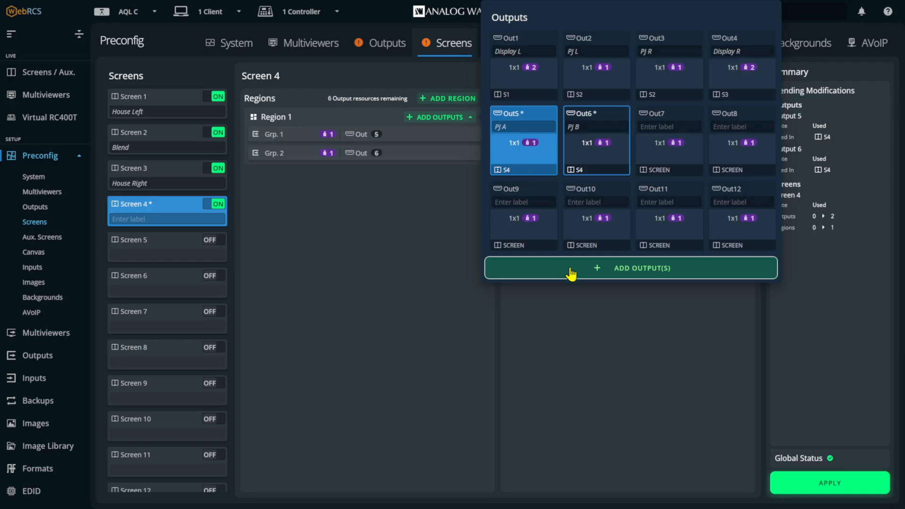
{"action": "left_click", "coordinate": [576, 298]}
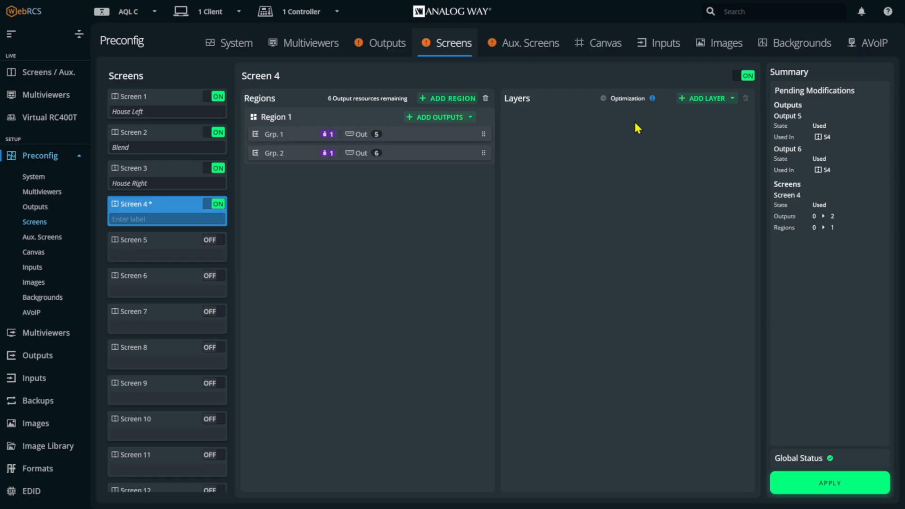
{"action": "left_click", "coordinate": [826, 482]}
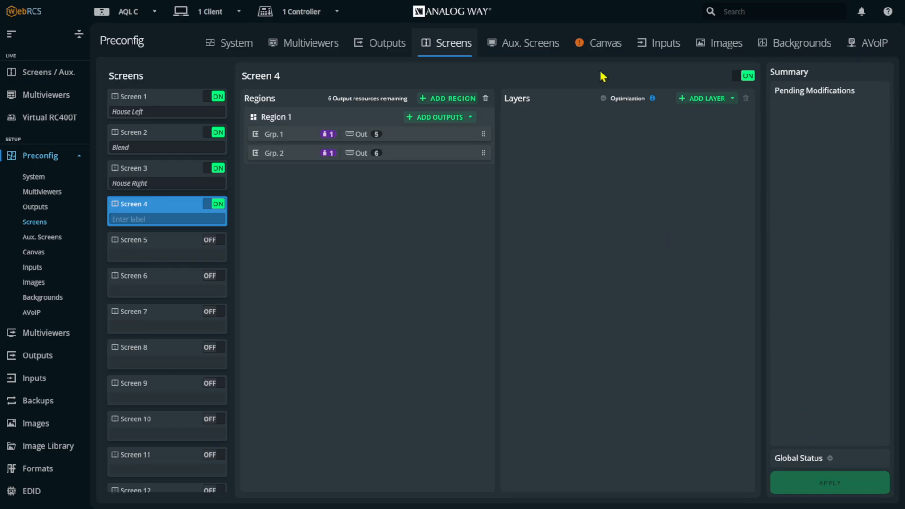
- On Screen 4's free canvas, move Output 6 to the right of Output 5, at an H position of about 2011
{"action": "left_click", "coordinate": [599, 52]}
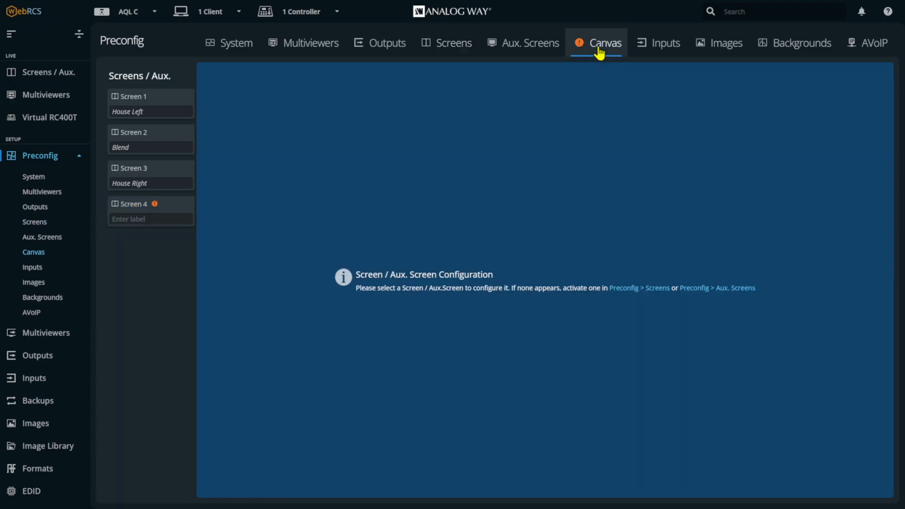
{"action": "left_click", "coordinate": [156, 205]}
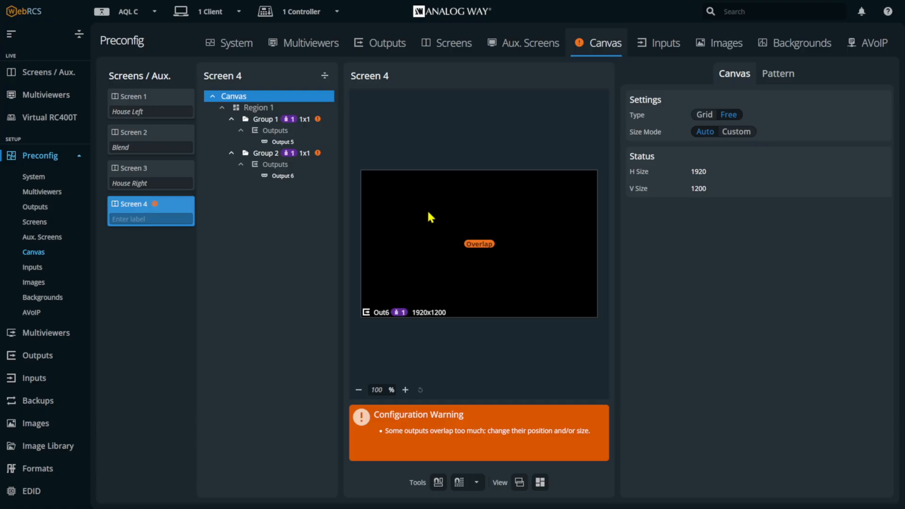
{"action": "left_click_drag", "start_coordinate": [425, 212], "coordinate": [550, 222]}
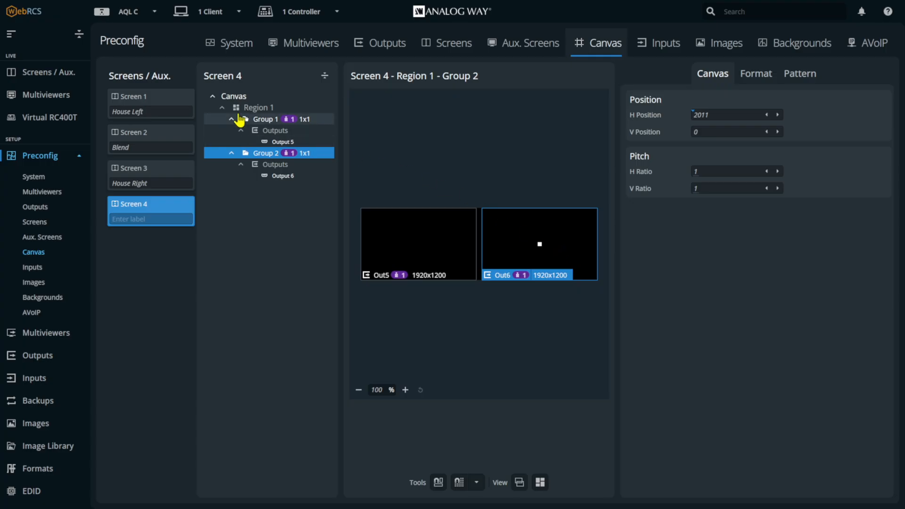
- Switch Screen 4's canvas to a Grid with 2 columns and move Output 6 into column 2, row 1
{"action": "left_click", "coordinate": [236, 99]}
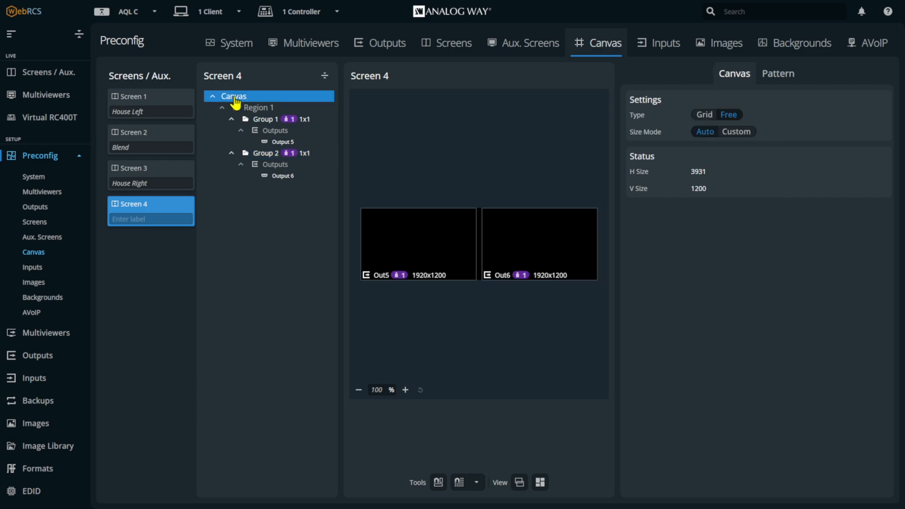
{"action": "left_click", "coordinate": [702, 115]}
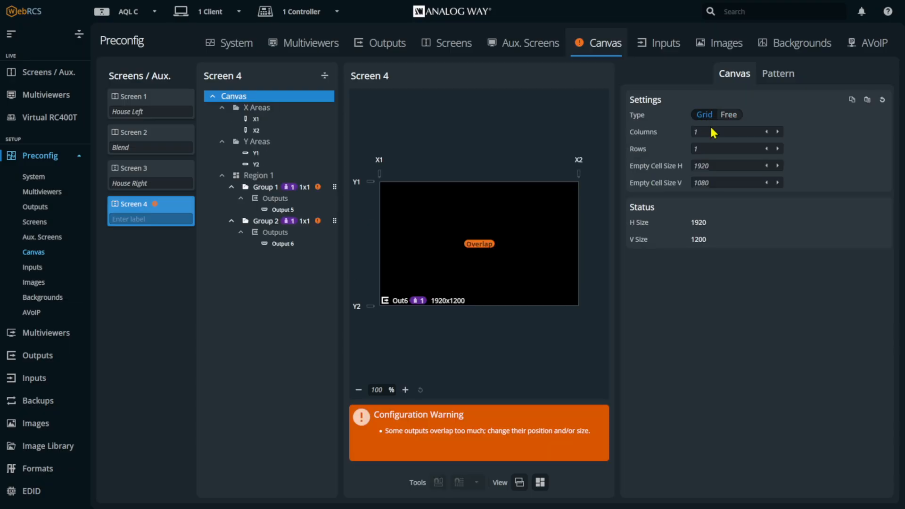
{"action": "left_click", "coordinate": [712, 129]}
{"action": "type", "text": "2"}
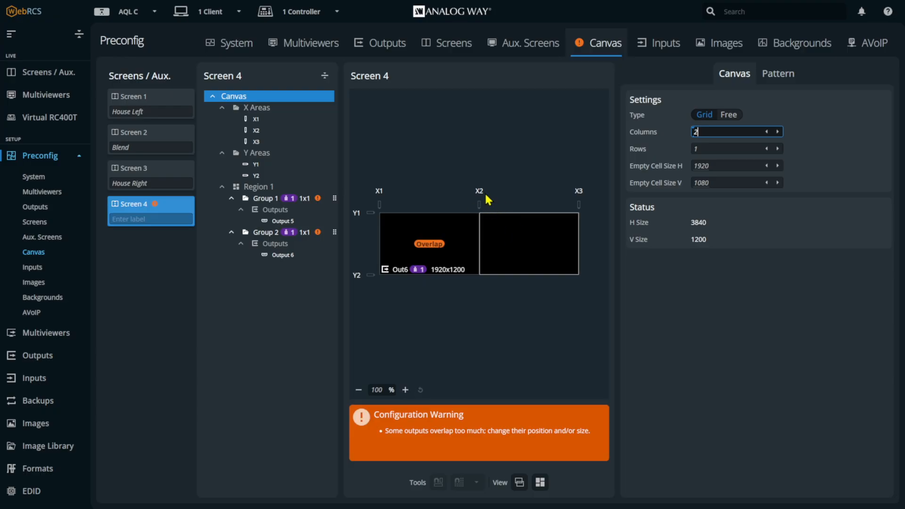
{"action": "left_click", "coordinate": [451, 254]}
{"action": "left_click_drag", "start_coordinate": [450, 254], "coordinate": [528, 244]}
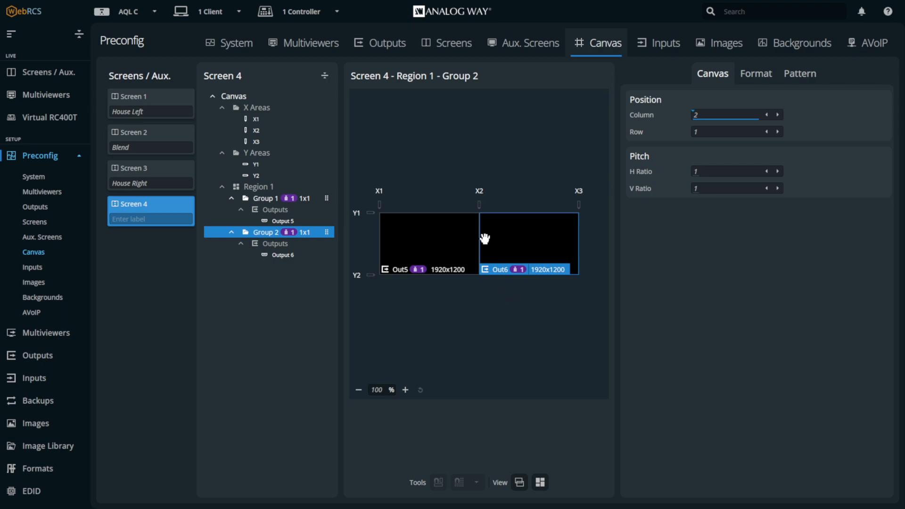
- Set the covering size of area X2, between Output 5 and Output 6, to 600
{"action": "left_click", "coordinate": [479, 204]}
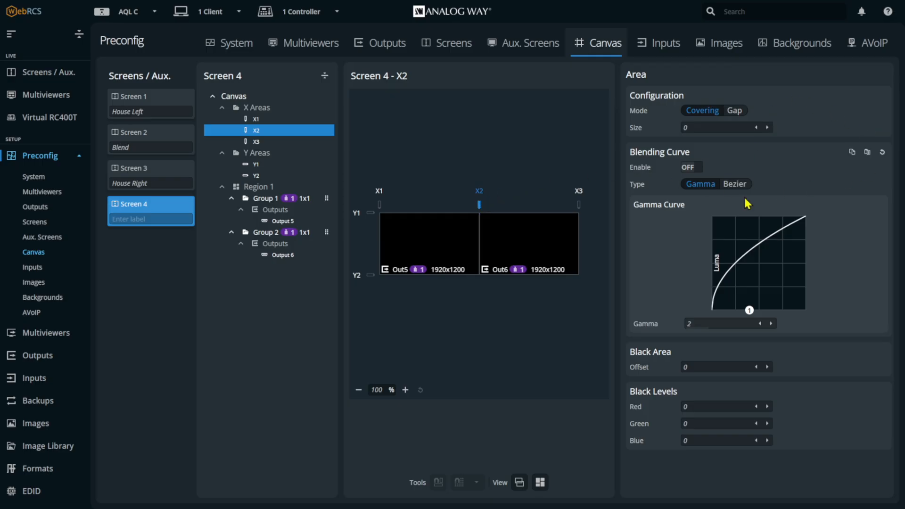
{"action": "left_click", "coordinate": [704, 127]}
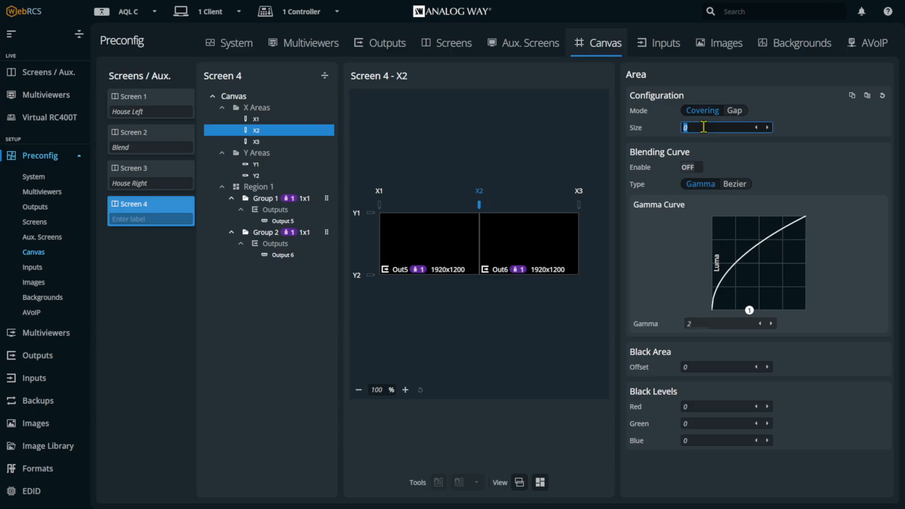
{"action": "type", "text": "600"}
{"action": "key", "text": "Return"}
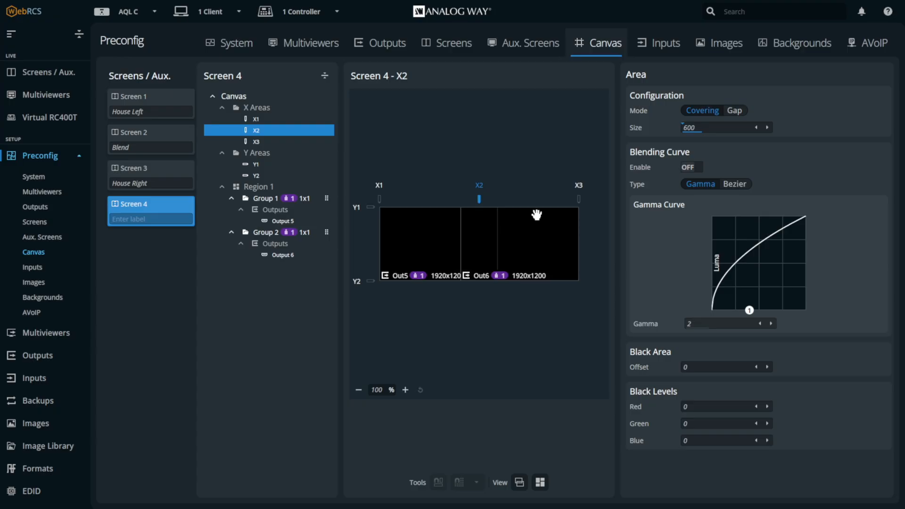
- Try a Bezier blending curve on area X2 with point 2 at about Blend 136 and Luma 245, and reset the blending curve settings
{"action": "left_click", "coordinate": [686, 170]}
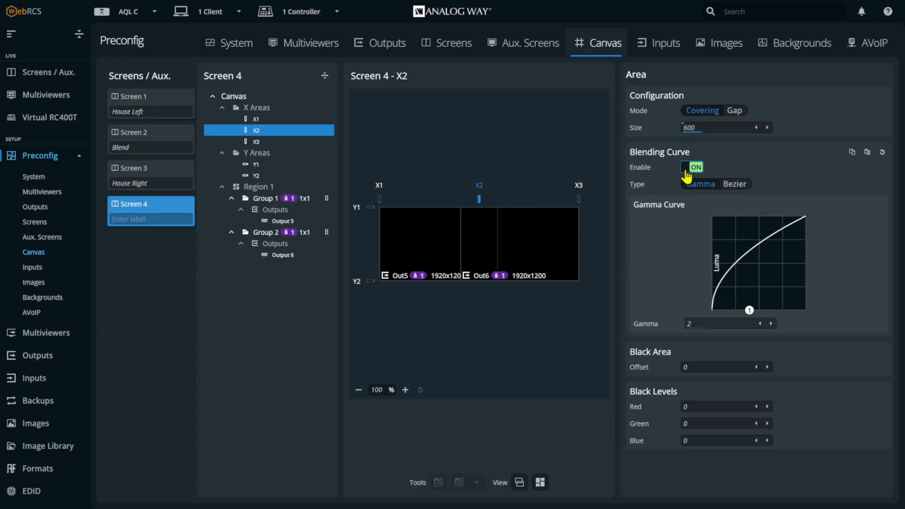
{"action": "mouse_move", "coordinate": [750, 311]}
{"action": "left_mouse_down"}
{"action": "mouse_move", "coordinate": [789, 311]}
{"action": "mouse_move", "coordinate": [737, 311]}
{"action": "mouse_move", "coordinate": [760, 311]}
{"action": "mouse_move", "coordinate": [750, 311]}
{"action": "left_mouse_up"}
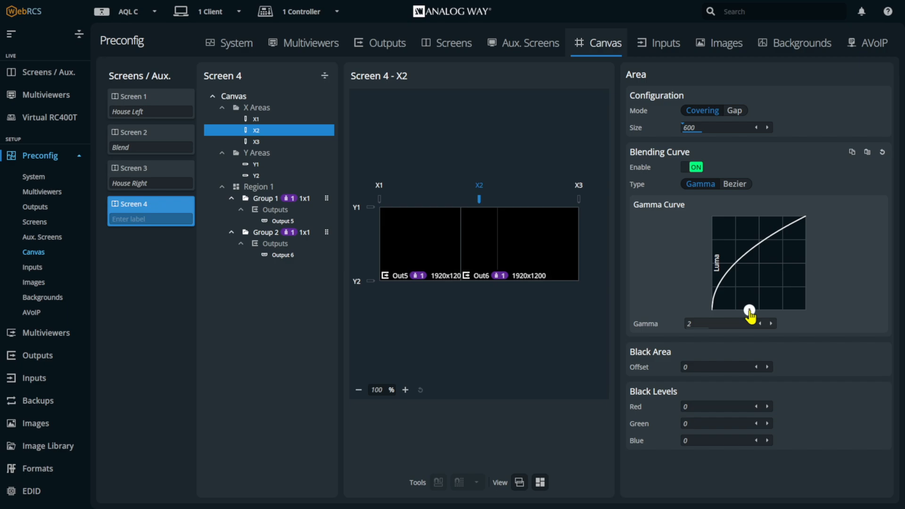
{"action": "left_click", "coordinate": [734, 185]}
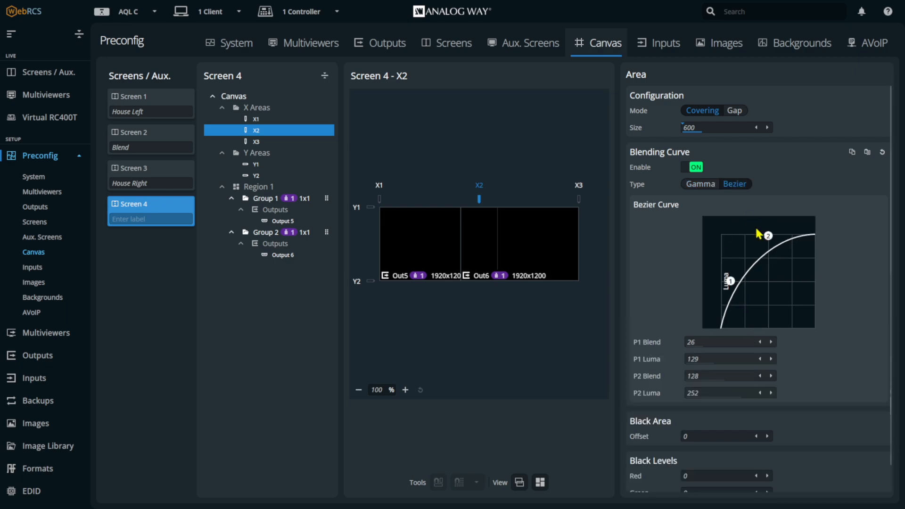
{"action": "mouse_move", "coordinate": [770, 239]}
{"action": "left_mouse_down"}
{"action": "mouse_move", "coordinate": [779, 273]}
{"action": "mouse_move", "coordinate": [770, 309]}
{"action": "mouse_move", "coordinate": [709, 305]}
{"action": "mouse_move", "coordinate": [775, 288]}
{"action": "mouse_move", "coordinate": [796, 245]}
{"action": "mouse_move", "coordinate": [776, 316]}
{"action": "mouse_move", "coordinate": [772, 244]}
{"action": "left_mouse_up"}
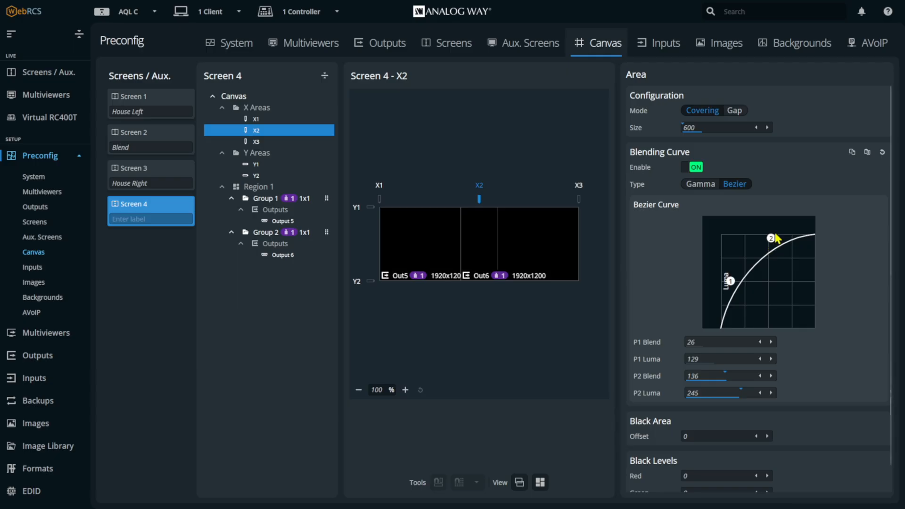
{"action": "left_click", "coordinate": [882, 152]}
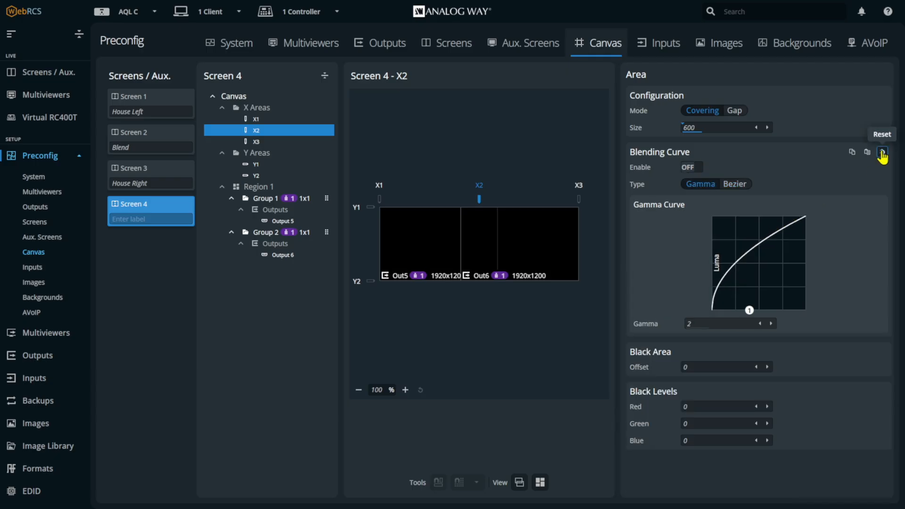
- Enable the Gamma blending curve on area X2 and return to Screen 4's overall canvas settings
{"action": "left_click", "coordinate": [691, 168]}
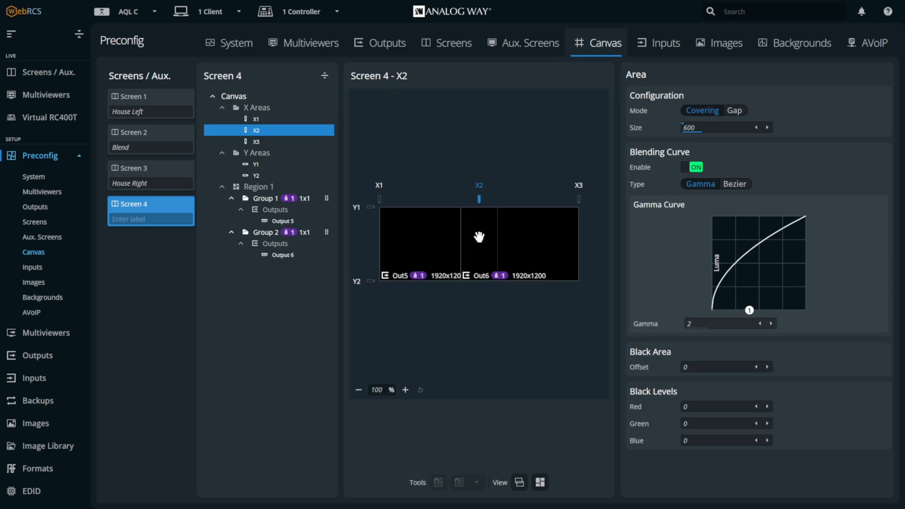
{"action": "left_click", "coordinate": [242, 99]}
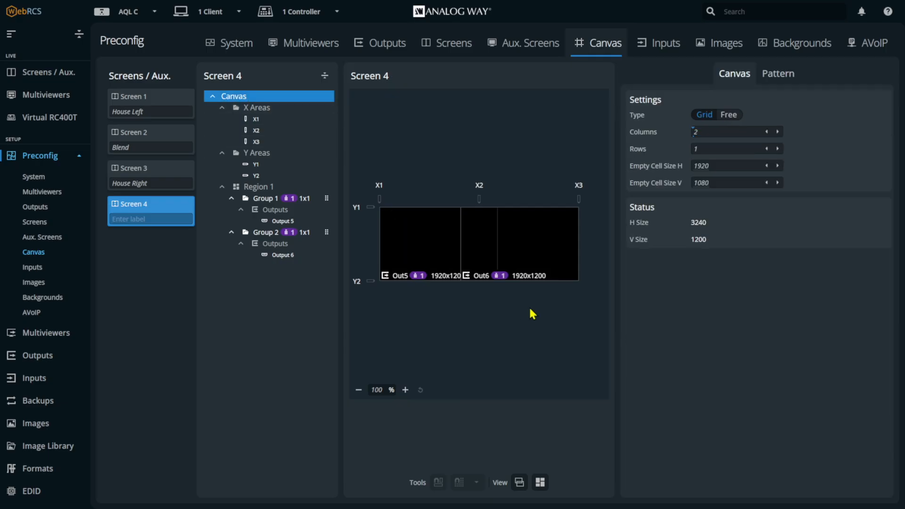